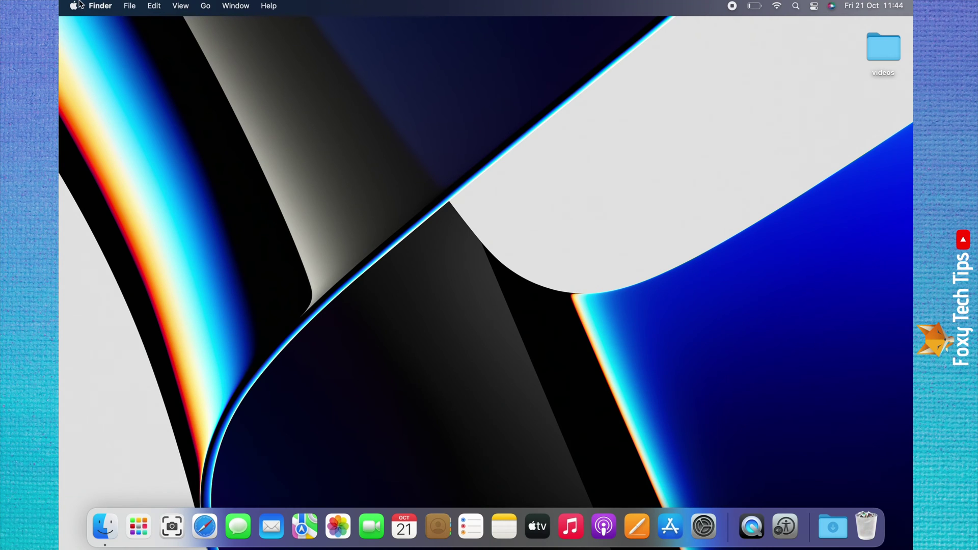
- From the Finder desktop, open the Apple menu listing System Preferences
{"action": "left_click", "coordinate": [75, 6]}
{"action": "left_click", "coordinate": [75, 6]}
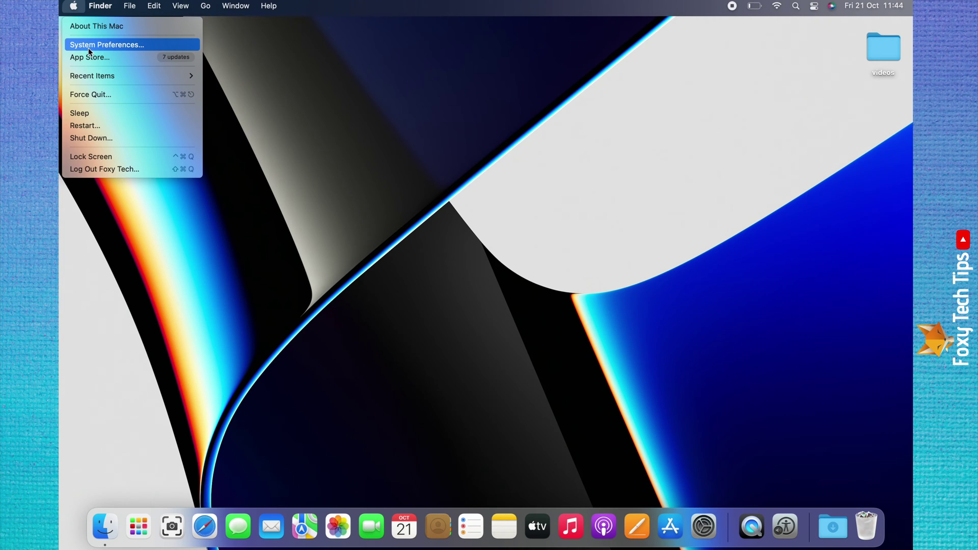
- Launch System Preferences and go to its Sharing pane
{"action": "left_click", "coordinate": [120, 47]}
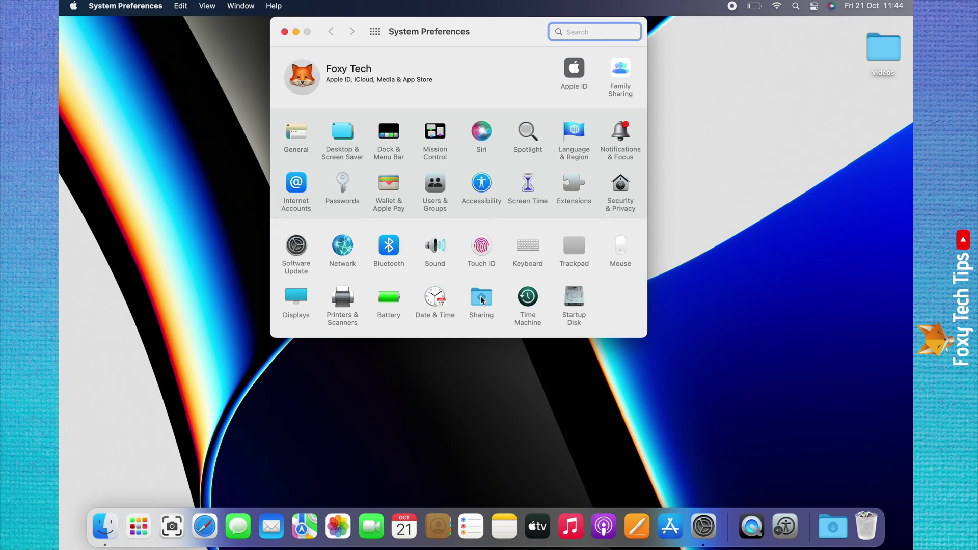
{"action": "left_click", "coordinate": [481, 299]}
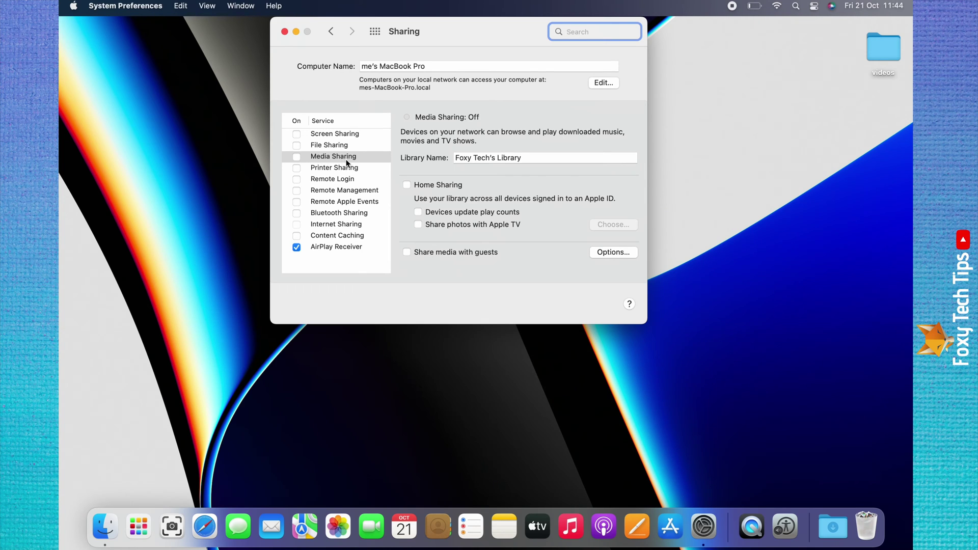
- Enable Media Sharing, then attempt Home Sharing but cancel the Apple ID sign-in
{"action": "left_click", "coordinate": [296, 157]}
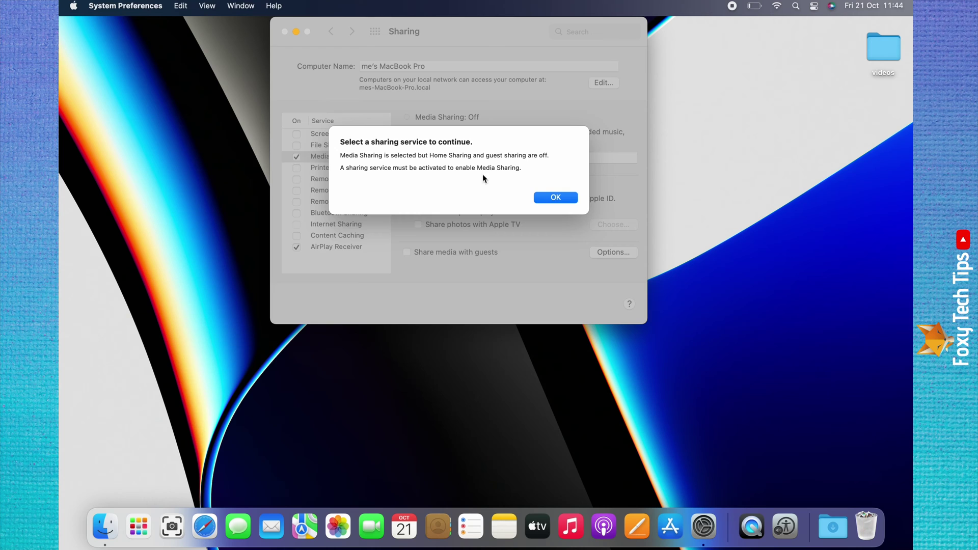
{"action": "left_click", "coordinate": [555, 197]}
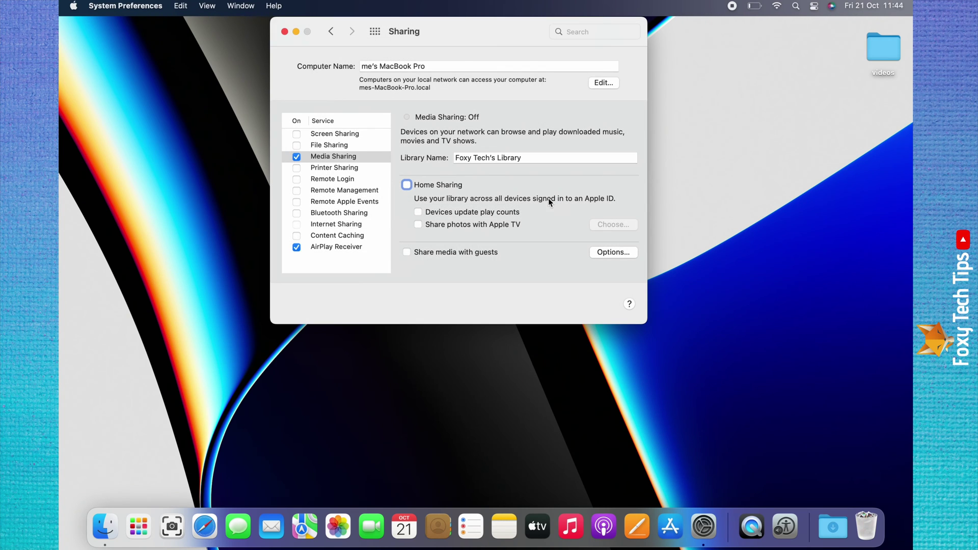
{"action": "left_click", "coordinate": [407, 185]}
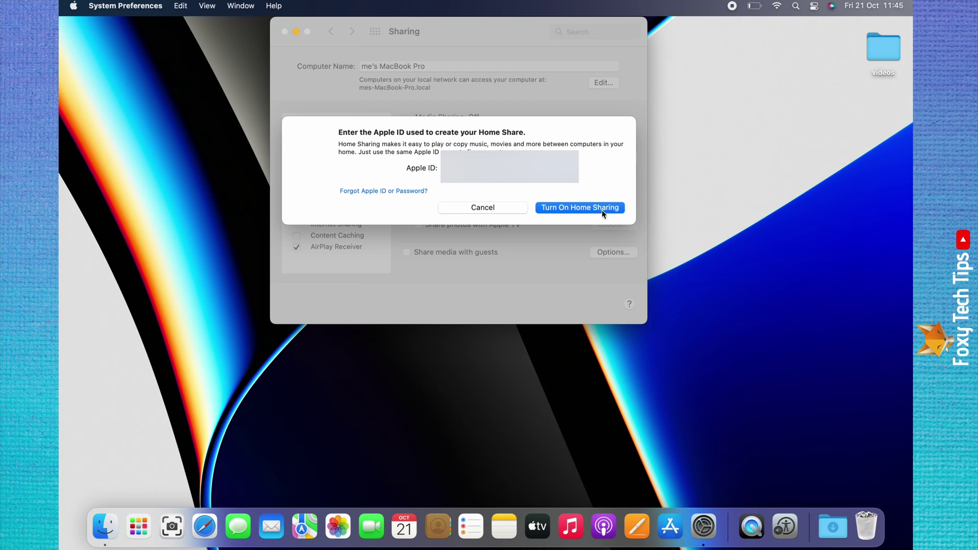
{"action": "left_click", "coordinate": [586, 209]}
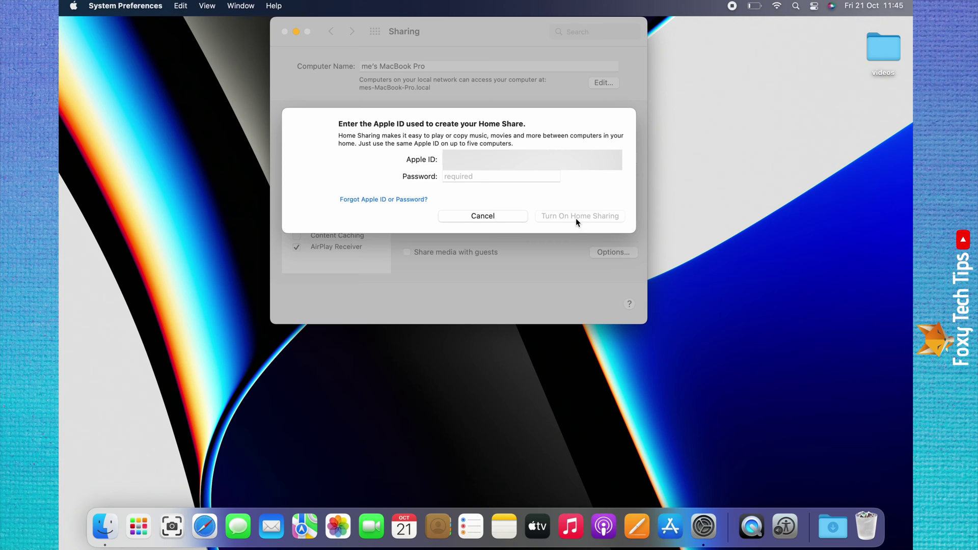
{"action": "left_click", "coordinate": [511, 219]}
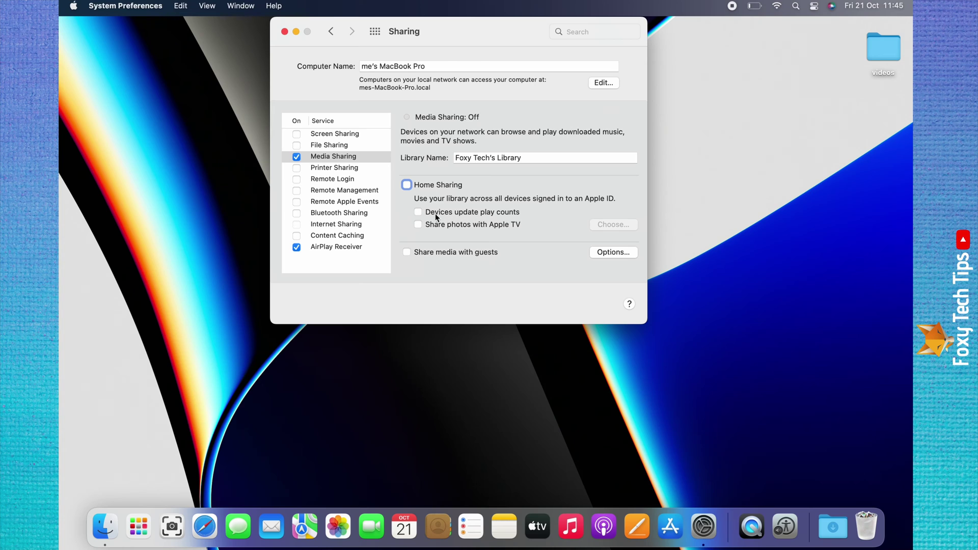
- Allow play-count updates and share all photos and albums from Photos with Apple TV
{"action": "left_click", "coordinate": [417, 212]}
{"action": "left_click", "coordinate": [418, 225]}
{"action": "left_click", "coordinate": [615, 229]}
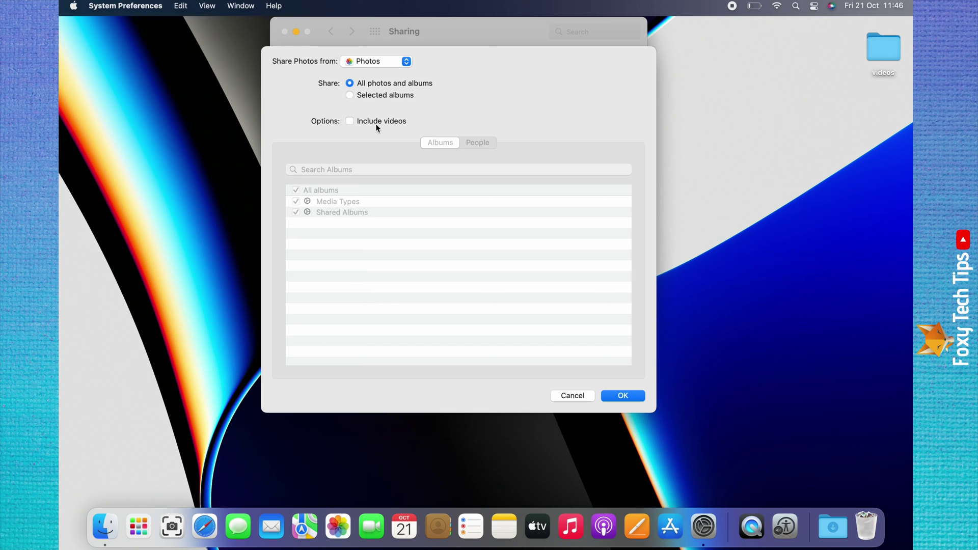
{"action": "left_click", "coordinate": [350, 95]}
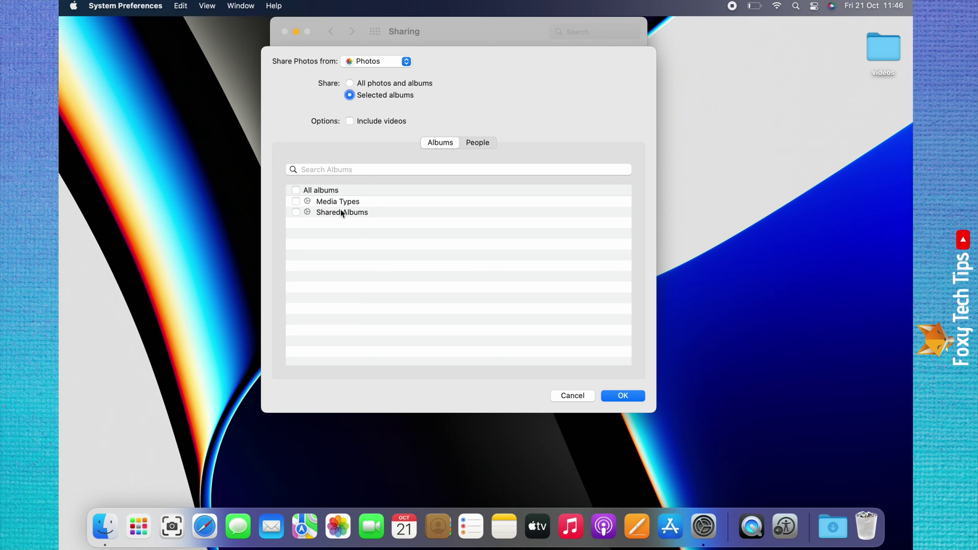
{"action": "left_click", "coordinate": [350, 84]}
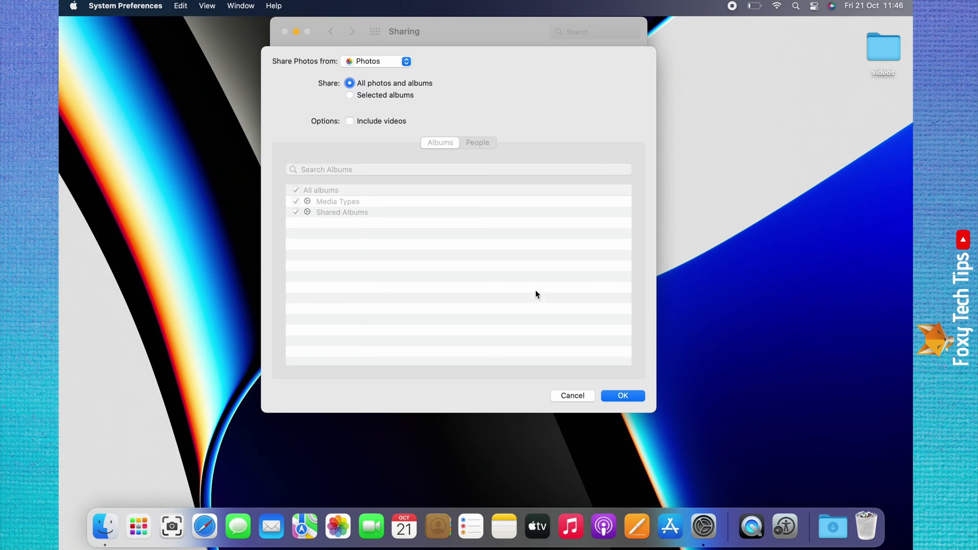
- Confirm the photo choices and share all songs, movies and TV shows with guests
{"action": "left_click", "coordinate": [623, 397]}
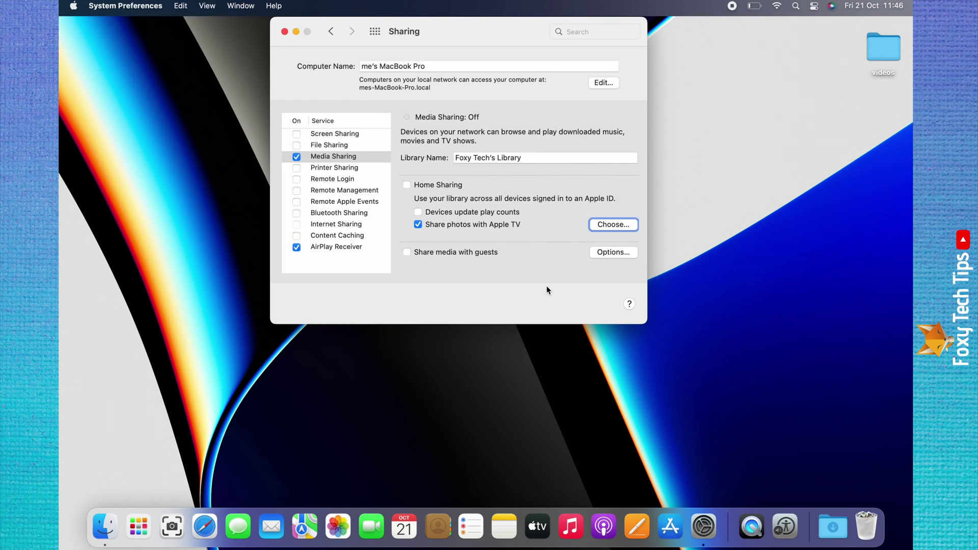
{"action": "left_click", "coordinate": [407, 251]}
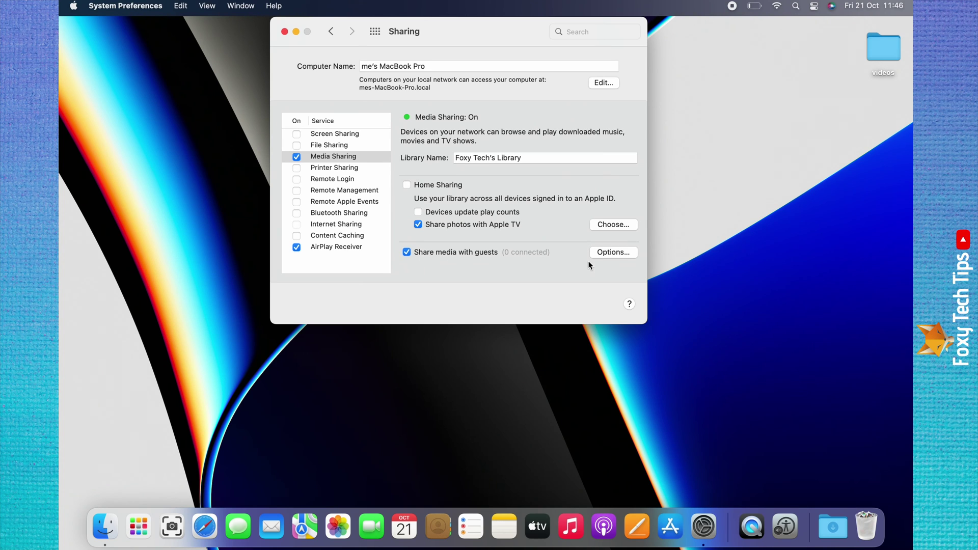
{"action": "left_click", "coordinate": [620, 253]}
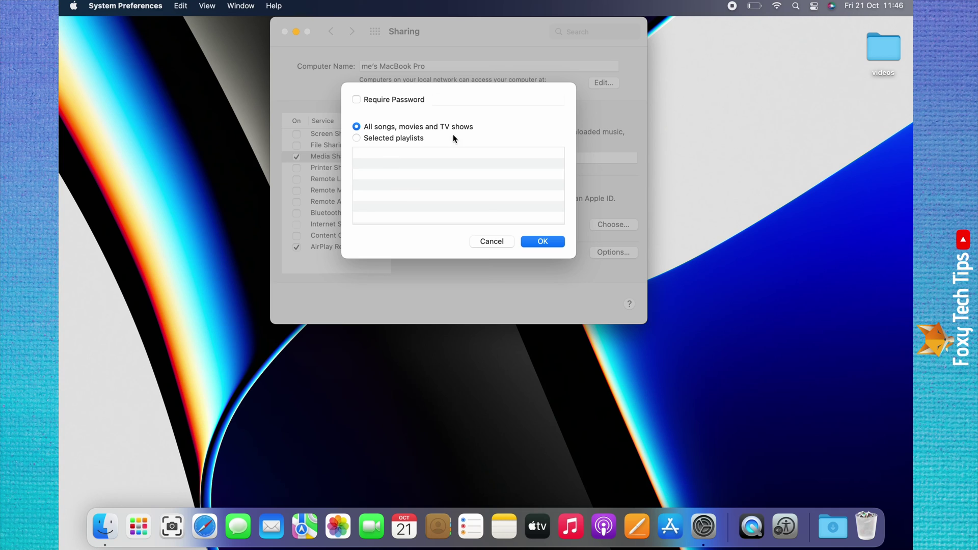
{"action": "left_click", "coordinate": [359, 138]}
{"action": "left_click", "coordinate": [358, 128]}
{"action": "left_click", "coordinate": [547, 244]}
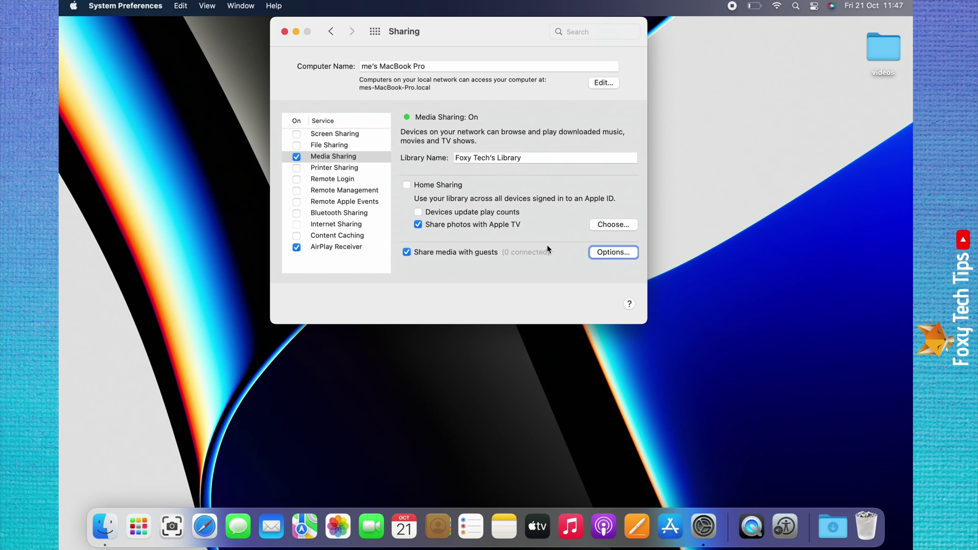
- Untick Media Sharing so its status reads Off, keeping guest sharing ticked
{"action": "left_click", "coordinate": [297, 157]}
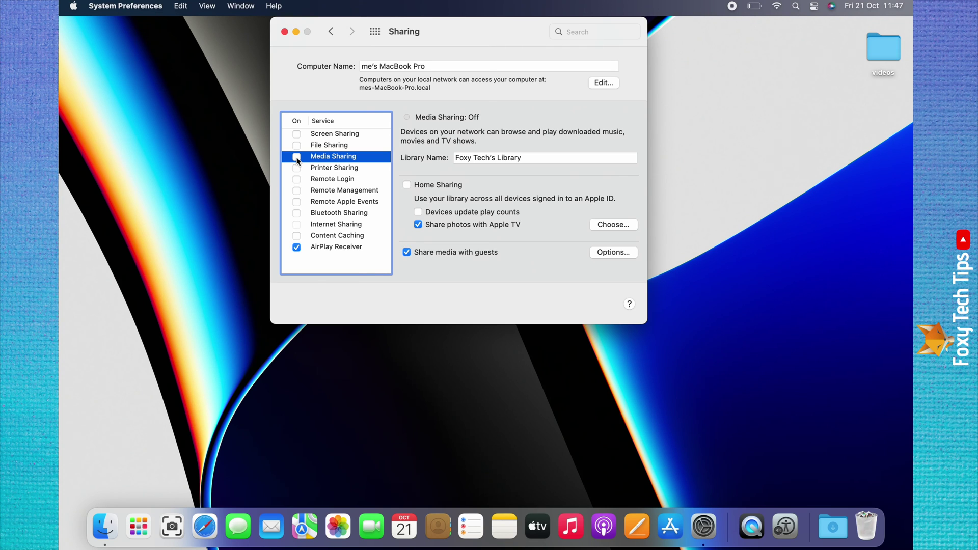
{"action": "left_click", "coordinate": [297, 159]}
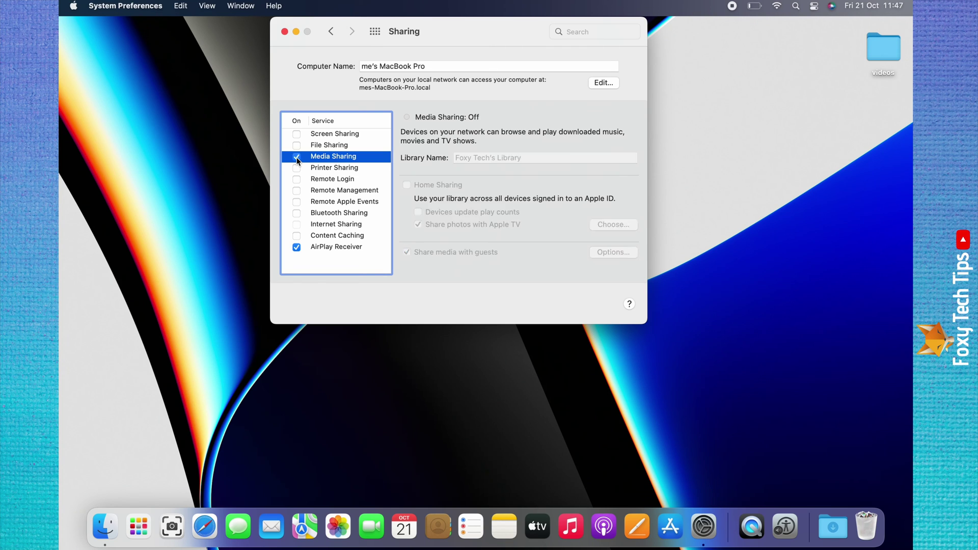
{"action": "left_click", "coordinate": [298, 159]}
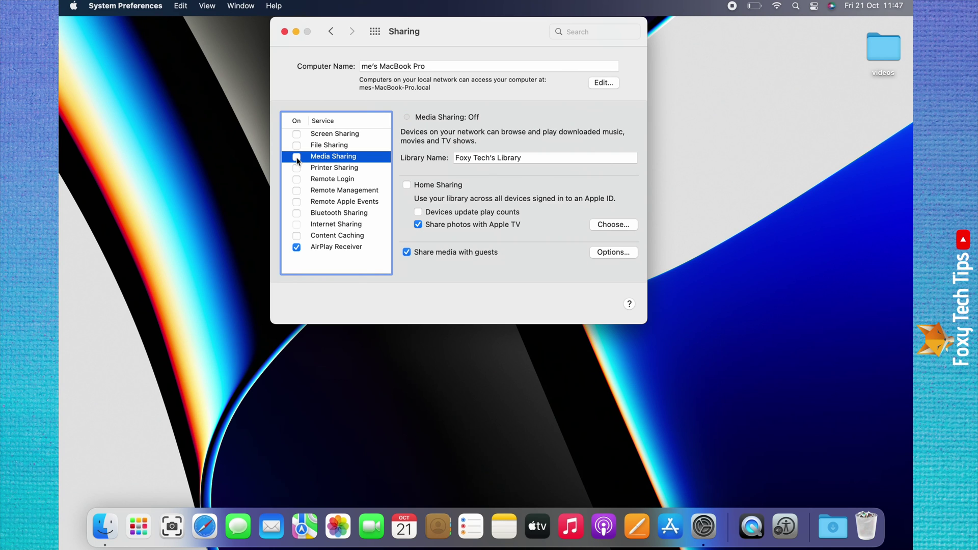
- Delete characters from the end of the library name, leaving 'Foxy Tech's Lib'
{"action": "left_click", "coordinate": [472, 159]}
{"action": "left_click", "coordinate": [527, 159]}
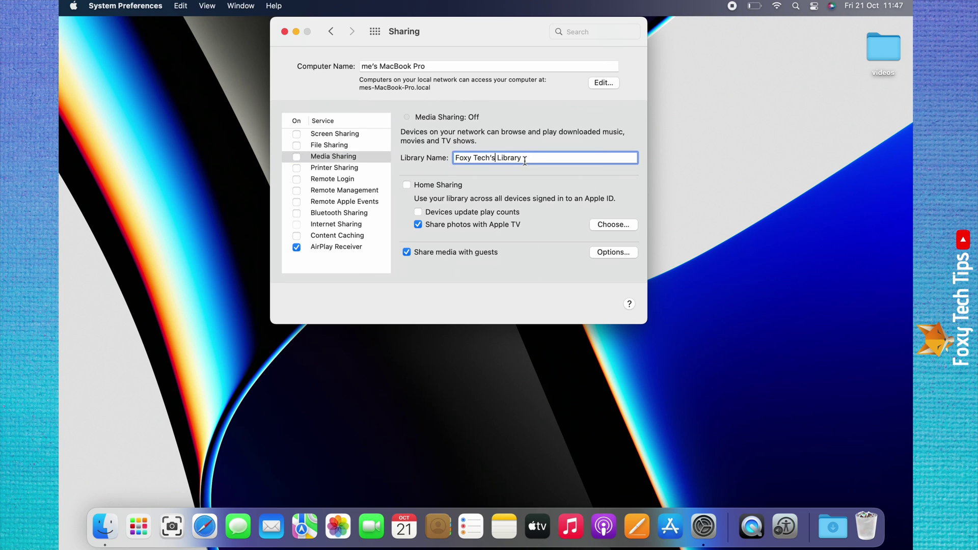
{"action": "key", "text": "BackSpace"}
{"action": "key", "text": "BackSpace"}
{"action": "key", "text": "BackSpace"}
{"action": "key", "text": "BackSpace"}
{"action": "key", "text": "BackSpace"}
{"action": "key", "text": "BackSpace"}
{"action": "key", "text": "BackSpace"}
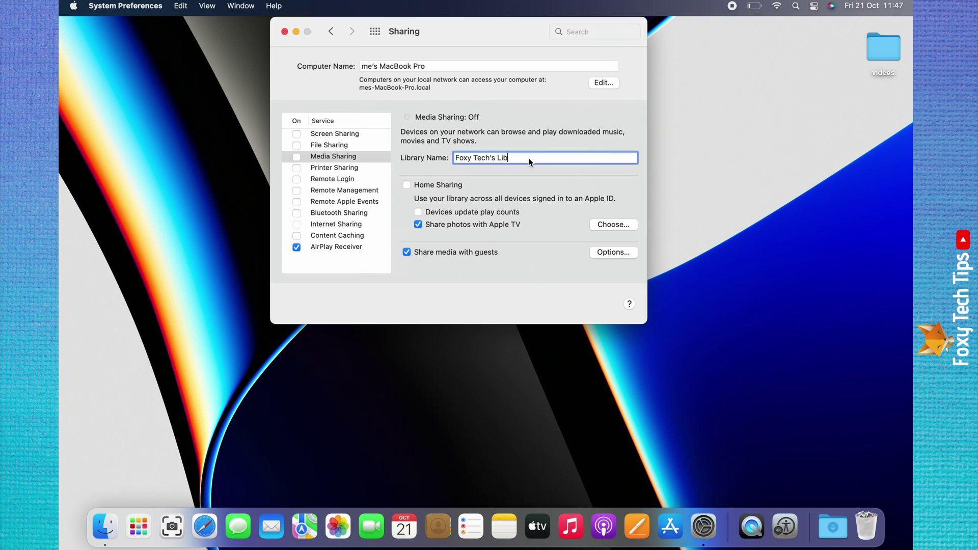